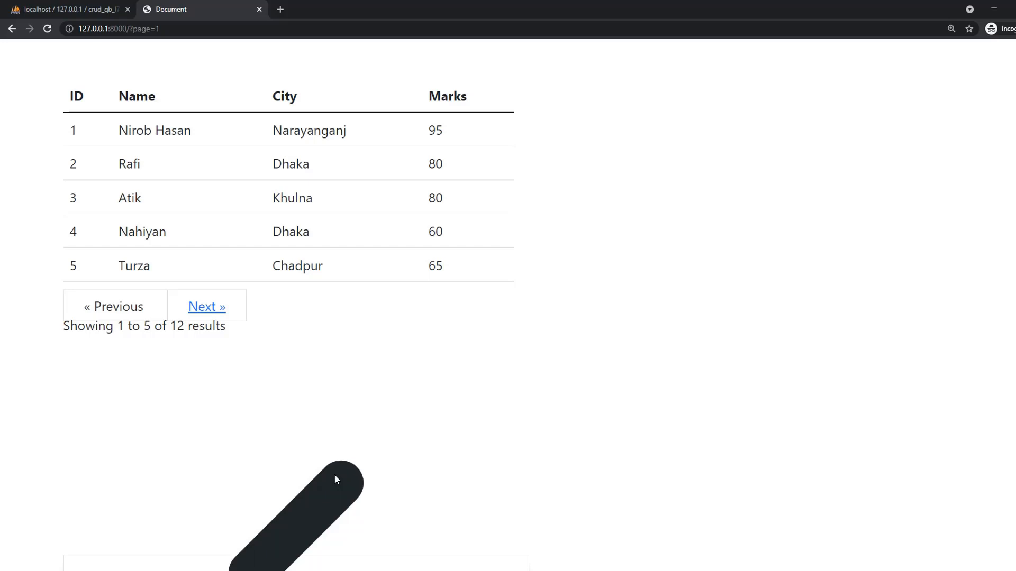
{"action": "scroll", "coordinate": [335, 474], "scroll_direction": "down", "scroll_amount": 1}
{"action": "scroll", "coordinate": [359, 429], "scroll_direction": "down", "scroll_amount": 3}
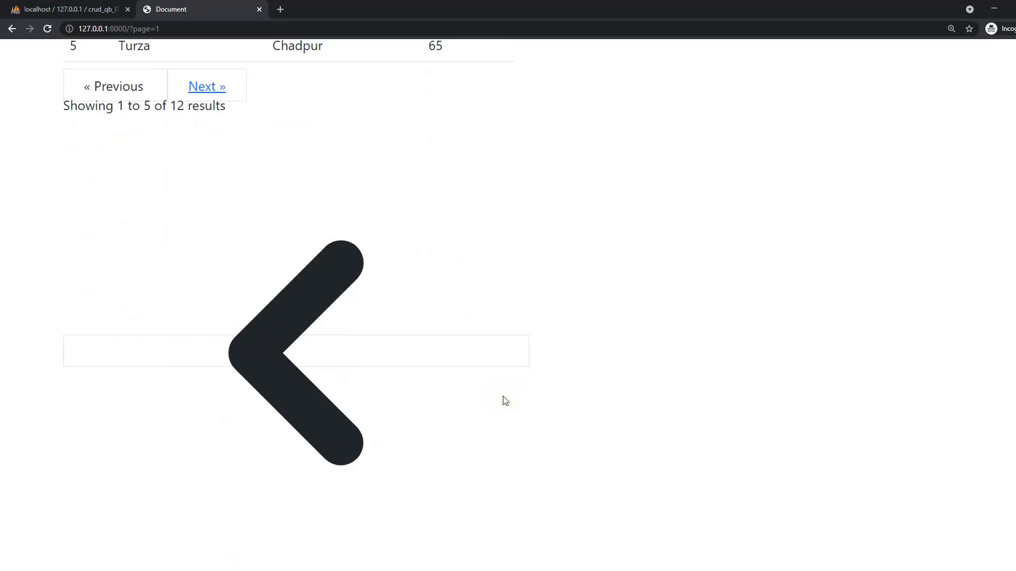
{"action": "scroll", "coordinate": [388, 445], "scroll_direction": "up", "scroll_amount": 3}
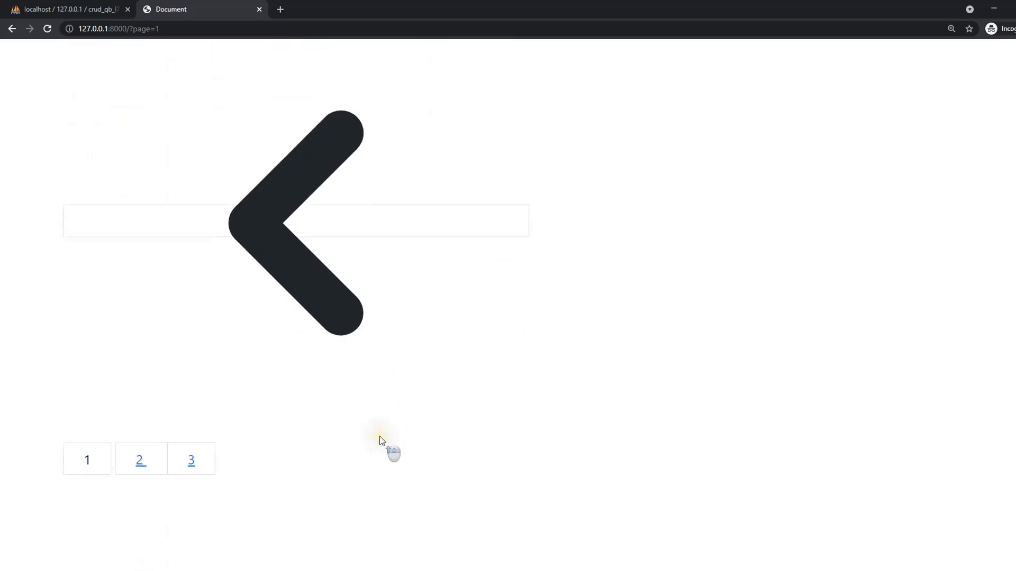
{"action": "scroll", "coordinate": [349, 548], "scroll_direction": "up", "scroll_amount": 3}
{"action": "key", "text": "alt+Tab"}
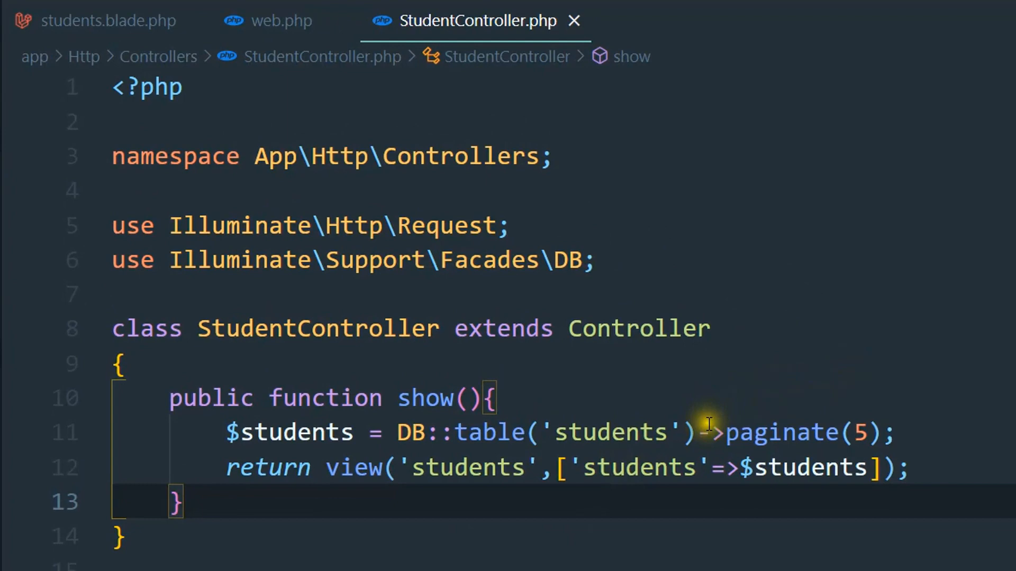
{"action": "left_click_drag", "start_coordinate": [286, 389], "coordinate": [235, 288]}
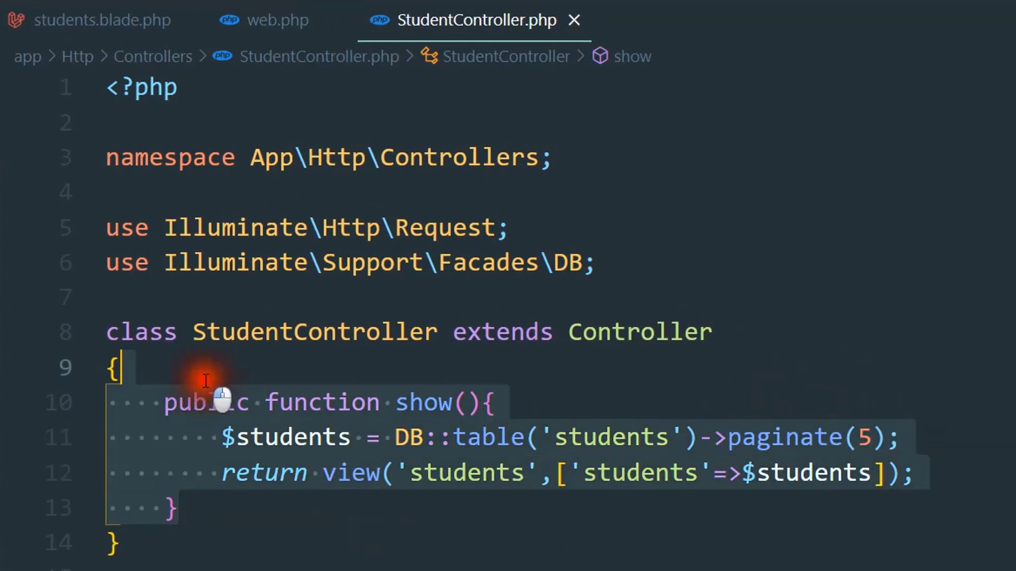
{"action": "left_click", "coordinate": [572, 438]}
{"action": "left_click", "coordinate": [482, 437]}
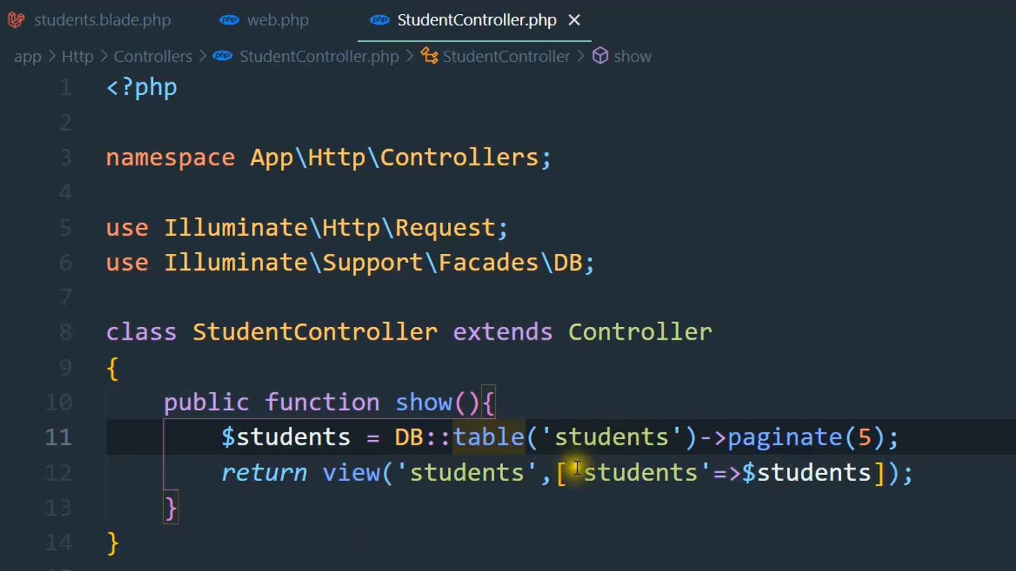
{"action": "left_click", "coordinate": [889, 474]}
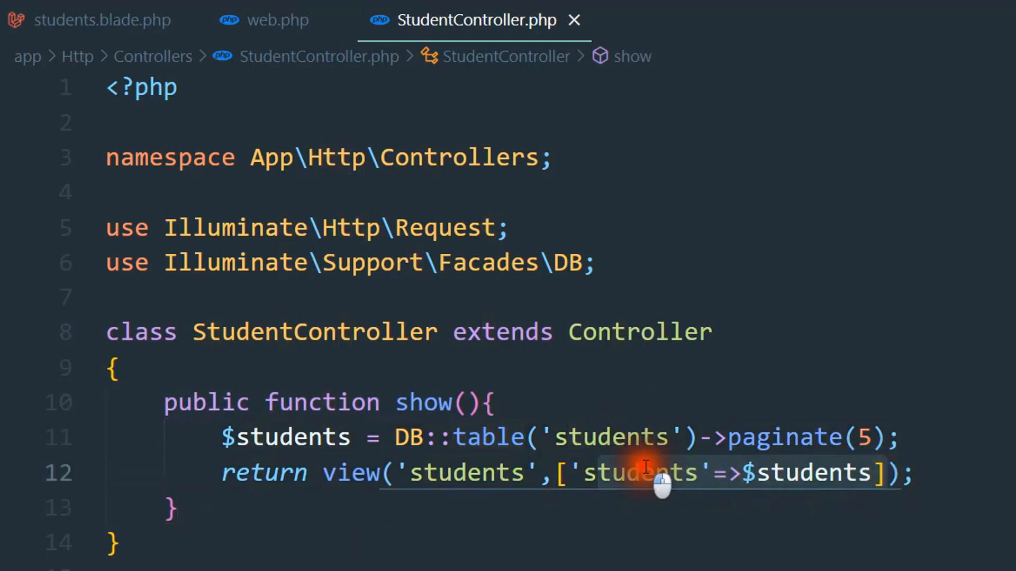
{"action": "left_click", "coordinate": [916, 473]}
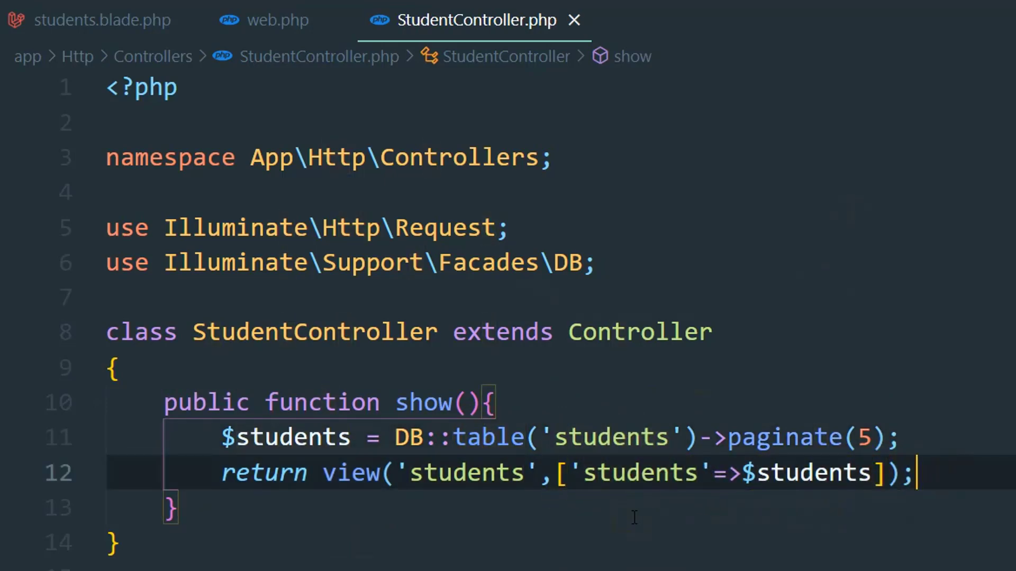
{"action": "left_click", "coordinate": [94, 20]}
{"action": "scroll", "coordinate": [384, 358], "scroll_direction": "up", "scroll_amount": 2}
{"action": "scroll", "coordinate": [385, 358], "scroll_direction": "down", "scroll_amount": 3}
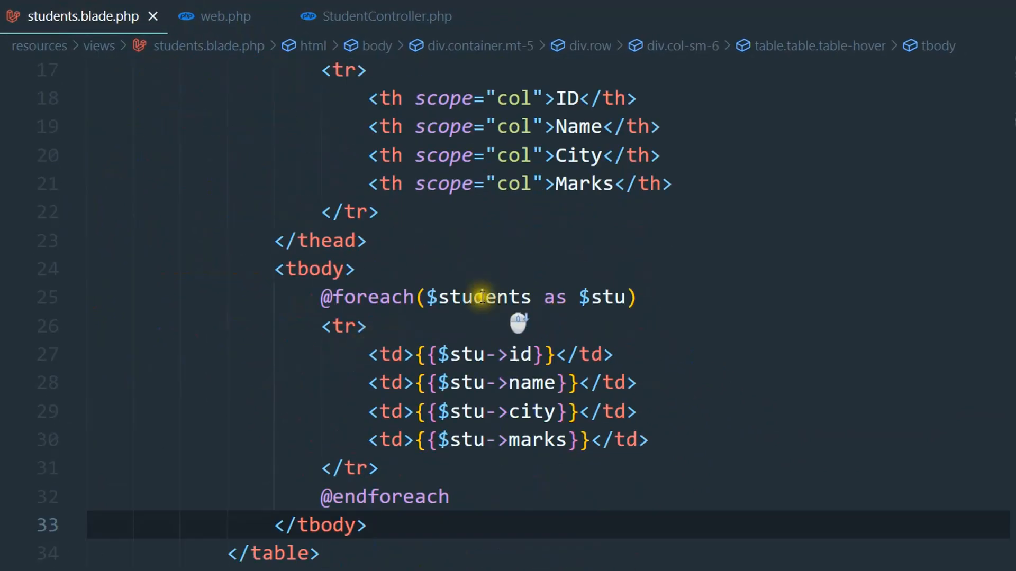
{"action": "left_click_drag", "start_coordinate": [425, 298], "coordinate": [532, 300]}
{"action": "left_click", "coordinate": [591, 297]}
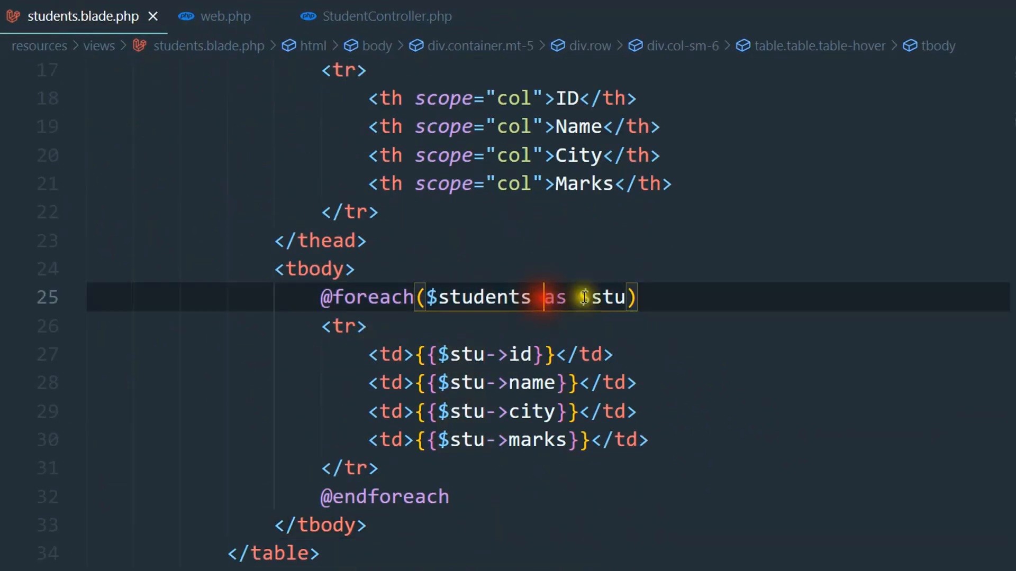
{"action": "mouse_move", "coordinate": [321, 325]}
{"action": "left_mouse_down"}
{"action": "mouse_move", "coordinate": [334, 299]}
{"action": "mouse_move", "coordinate": [453, 528]}
{"action": "left_mouse_up"}
{"action": "left_click", "coordinate": [515, 525]}
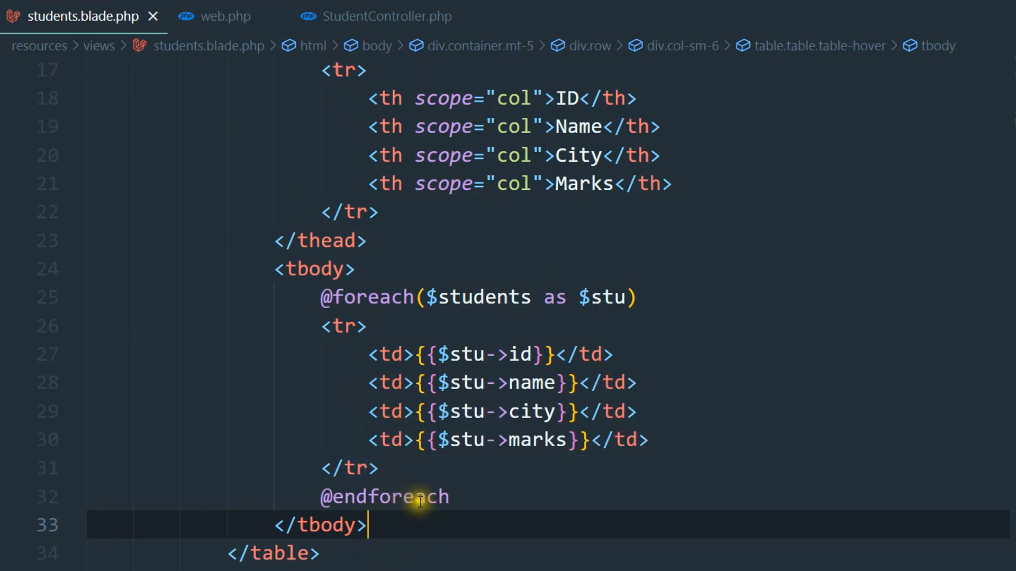
Check the students page in the browser and return to the editor
{"action": "key", "text": "alt+Tab"}
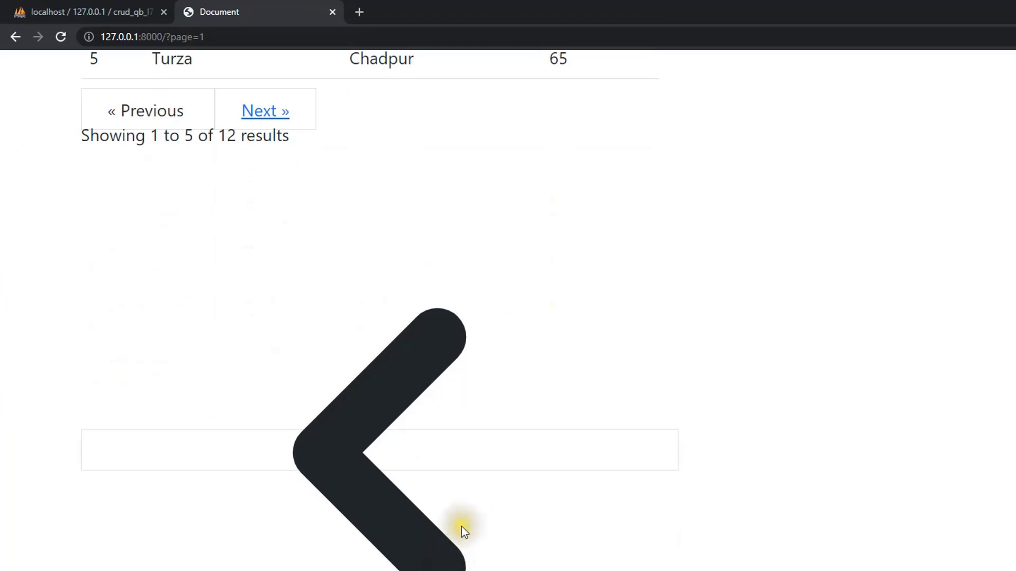
{"action": "key", "text": "alt+Tab"}
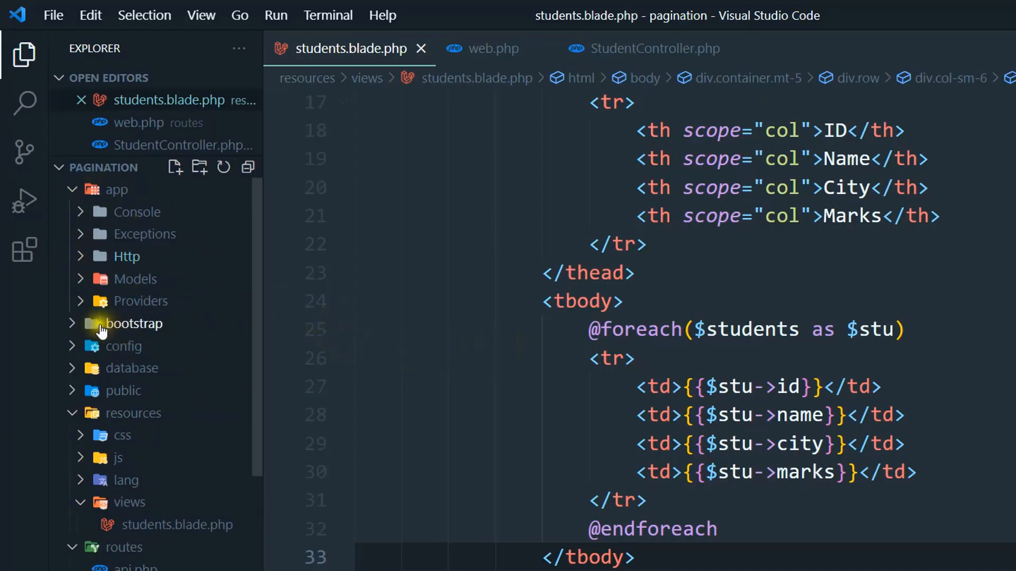
Open app/Providers/AppServiceProvider.php and place the caret on the register() placeholder comment
{"action": "left_click", "coordinate": [87, 302]}
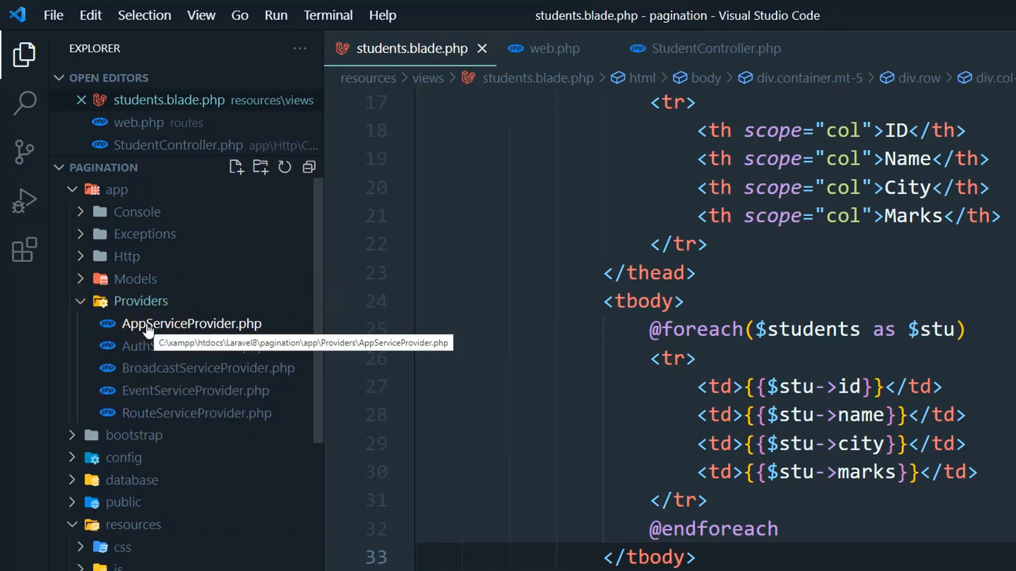
{"action": "left_click", "coordinate": [182, 324]}
{"action": "scroll", "coordinate": [603, 381], "scroll_direction": "down", "scroll_amount": 2}
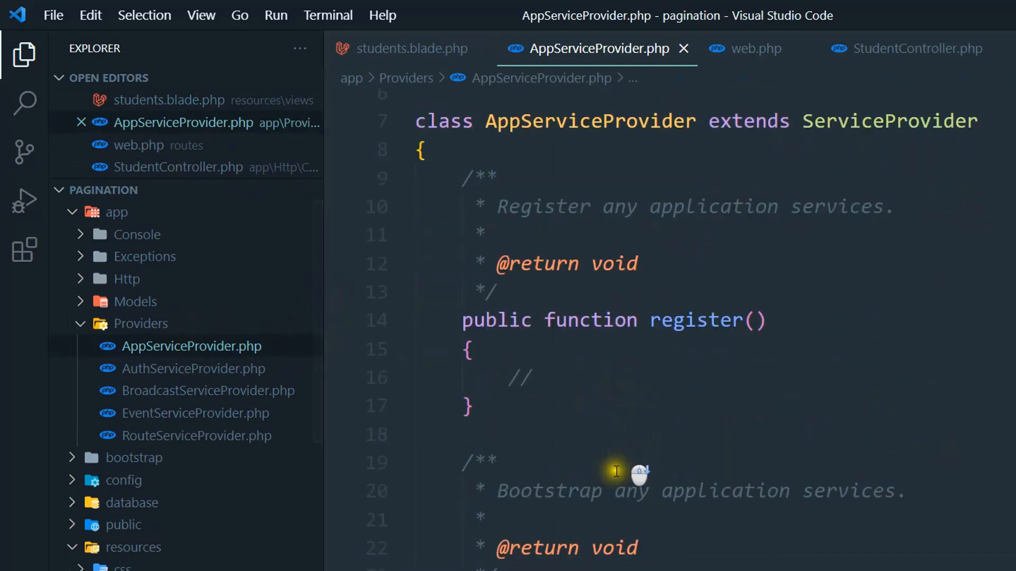
{"action": "double_click", "coordinate": [520, 379]}
{"action": "left_click", "coordinate": [743, 321]}
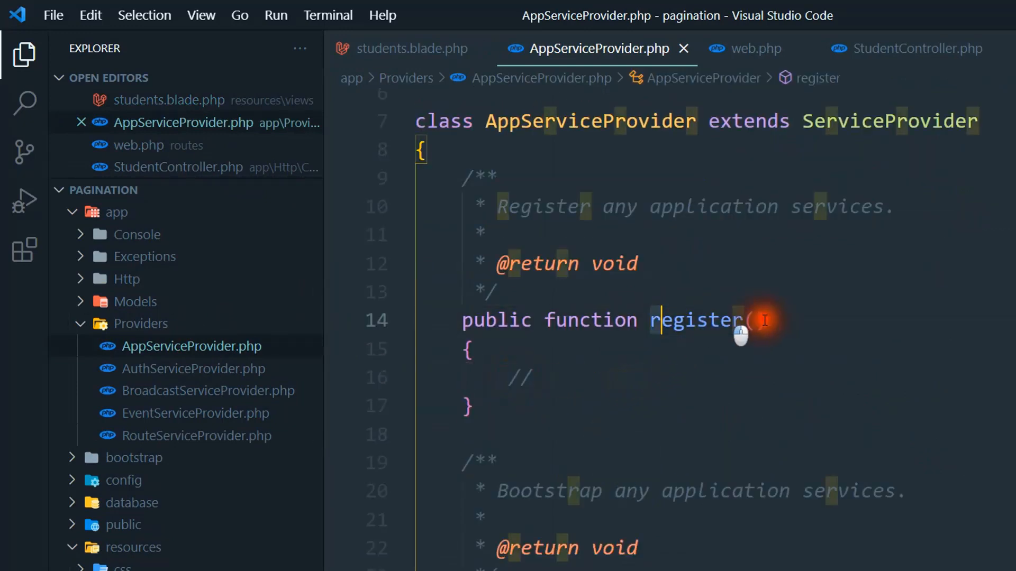
{"action": "left_click", "coordinate": [508, 377]}
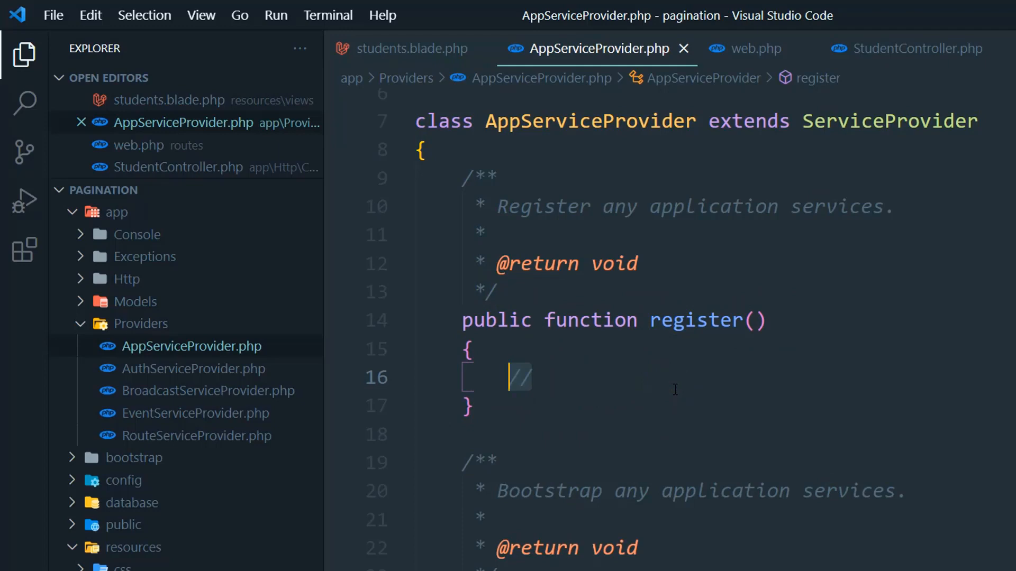
Replace the register() comment with the statement Paginator::useBootstrap();
{"action": "key", "text": "BackSpace"}
{"action": "type", "text": "ginato"}
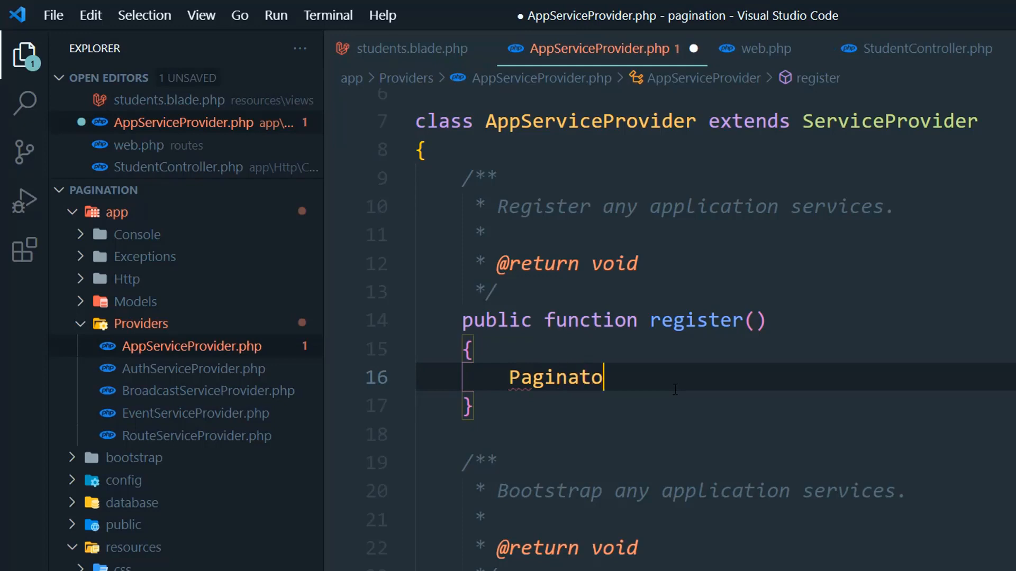
{"action": "type", "text": "r::"}
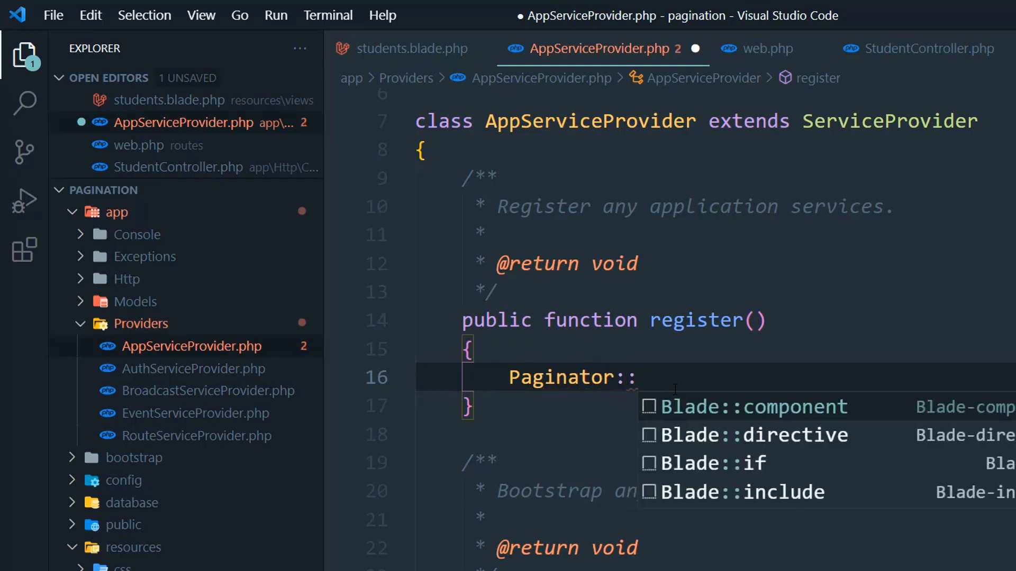
{"action": "type", "text": "useBoo"}
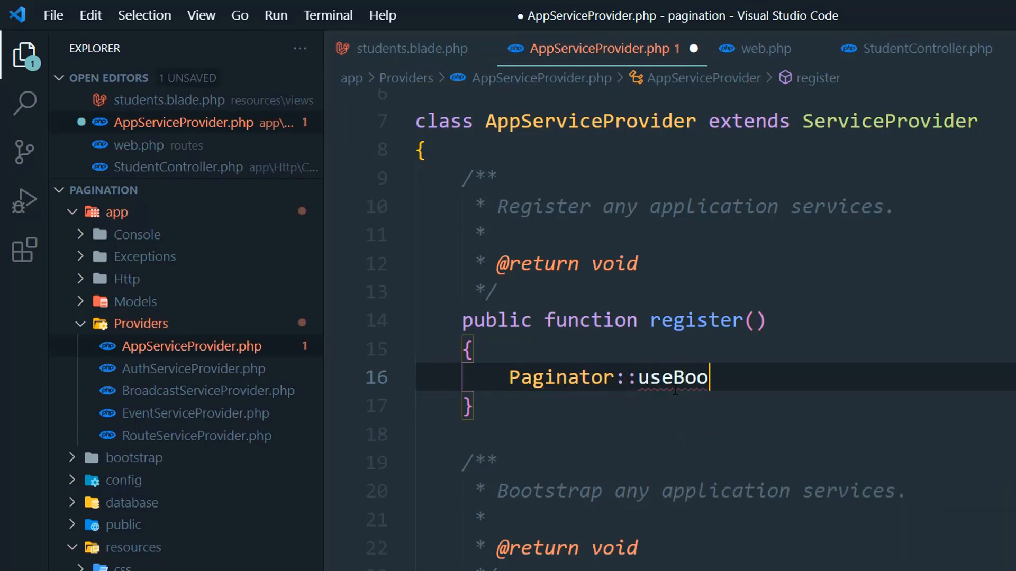
{"action": "type", "text": "tstrap"}
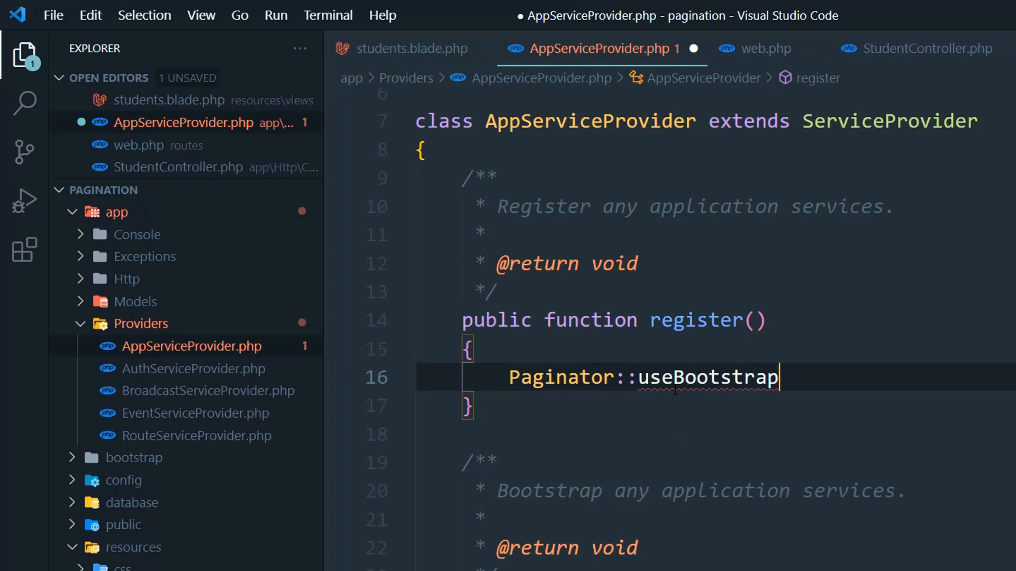
{"action": "type", "text": "();"}
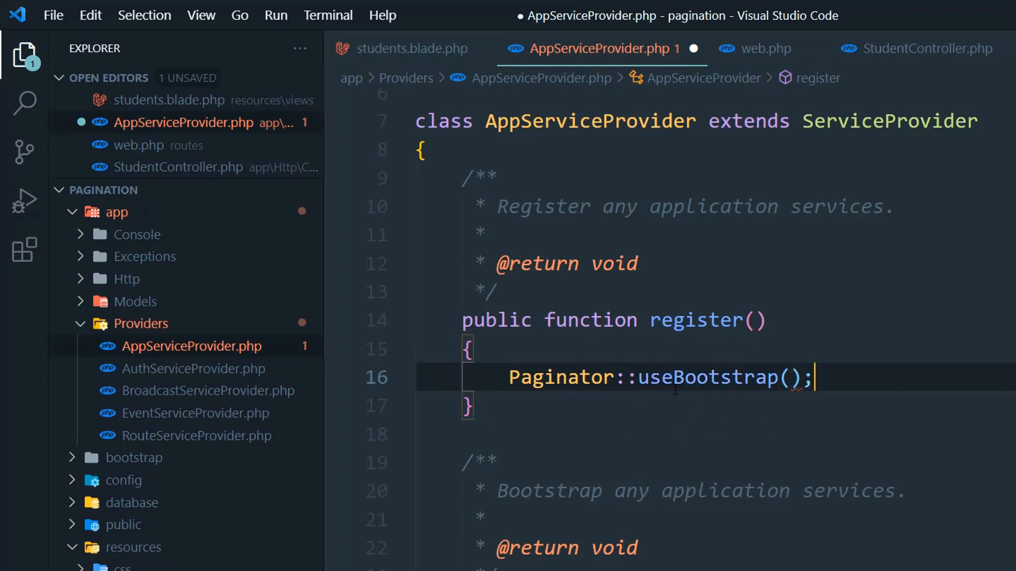
{"action": "key", "text": "ctrl+s"}
{"action": "left_click_drag", "start_coordinate": [495, 387], "coordinate": [853, 381]}
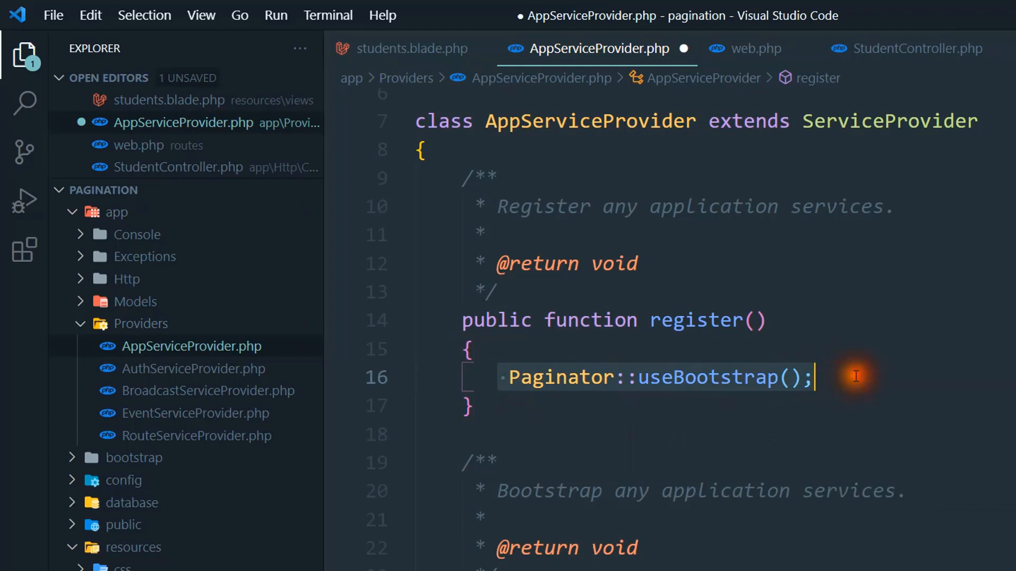
Add the import use Illuminate\Pagination\Paginator; below the existing use line
{"action": "double_click", "coordinate": [560, 378]}
{"action": "scroll", "coordinate": [538, 403], "scroll_direction": "up", "scroll_amount": 3}
{"action": "left_click", "coordinate": [903, 217]}
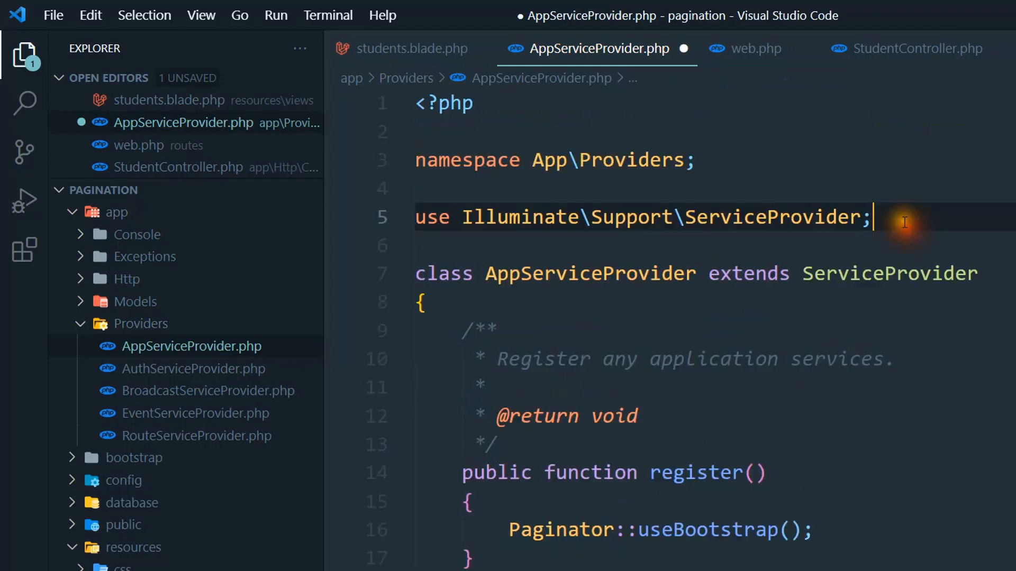
{"action": "key", "text": "Return"}
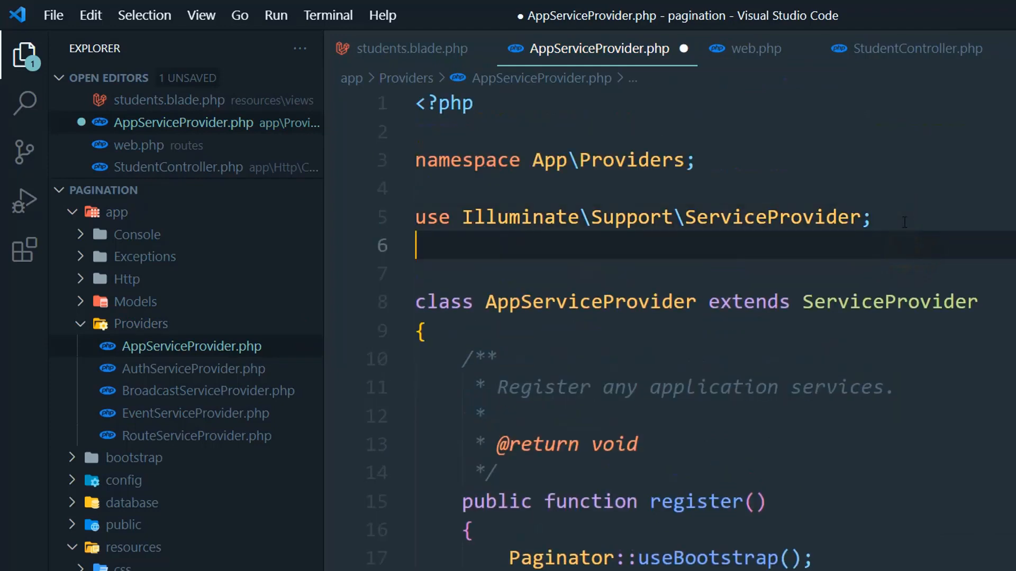
{"action": "type", "text": "use "}
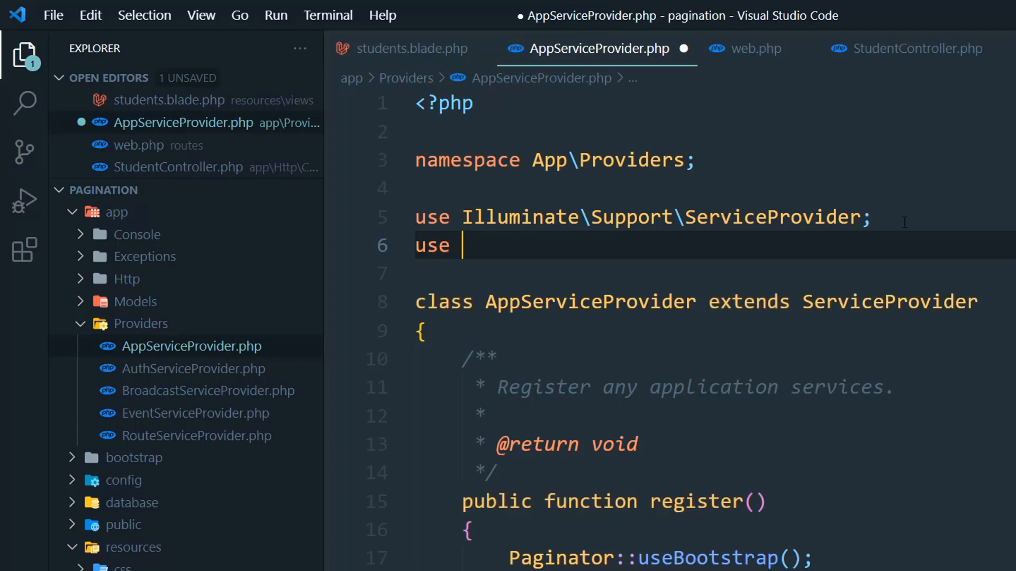
{"action": "type", "text": "Illuminate"}
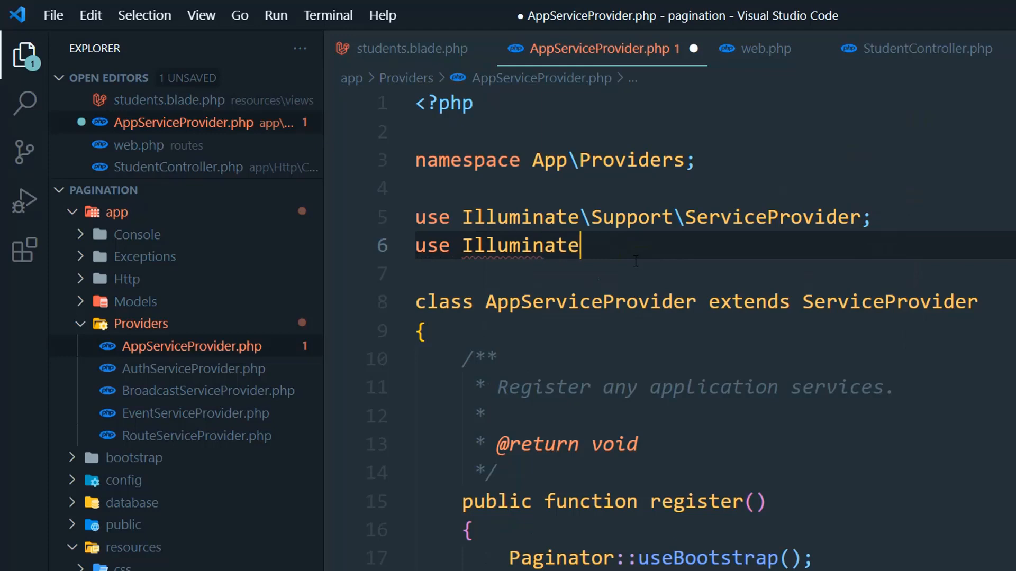
{"action": "type", "text": "P"}
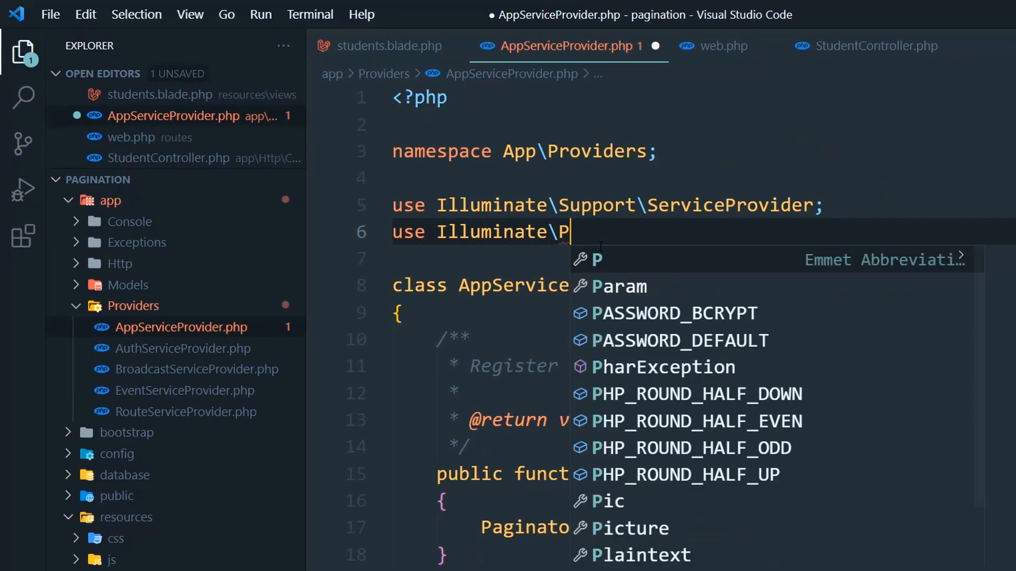
{"action": "type", "text": "agination\\"}
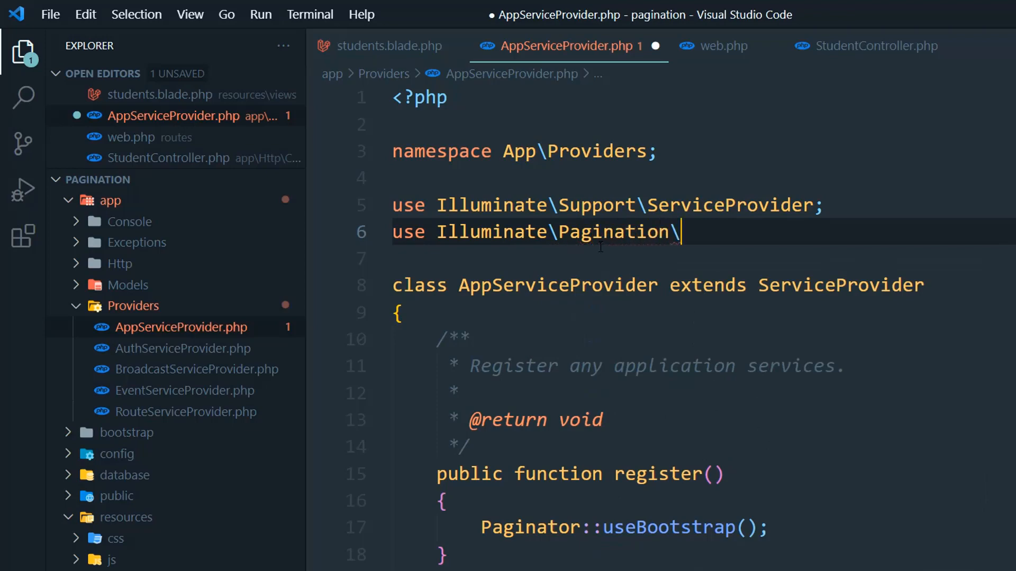
{"action": "type", "text": "Pa"}
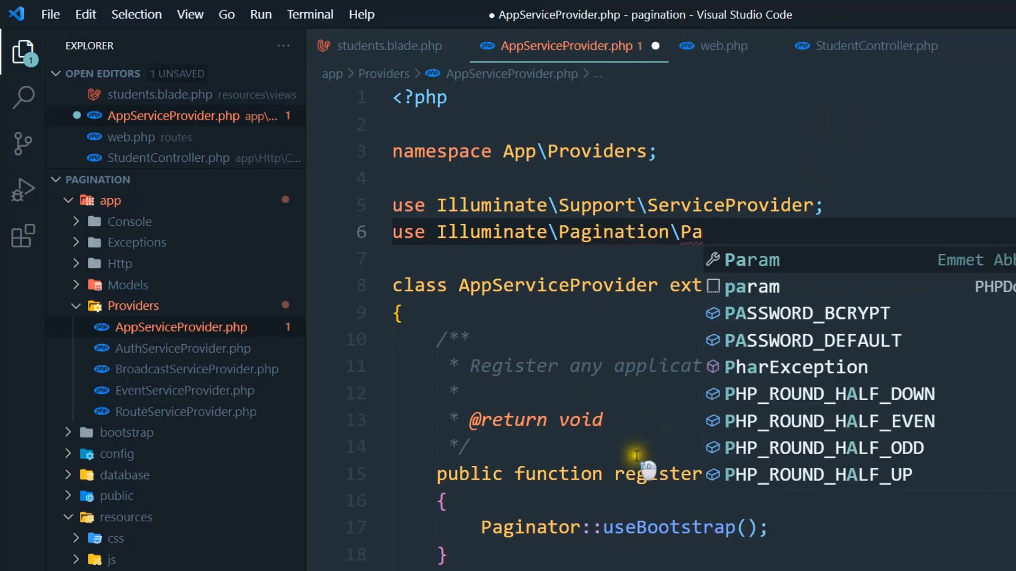
{"action": "left_click", "coordinate": [516, 527]}
{"action": "key", "text": "ctrl+c"}
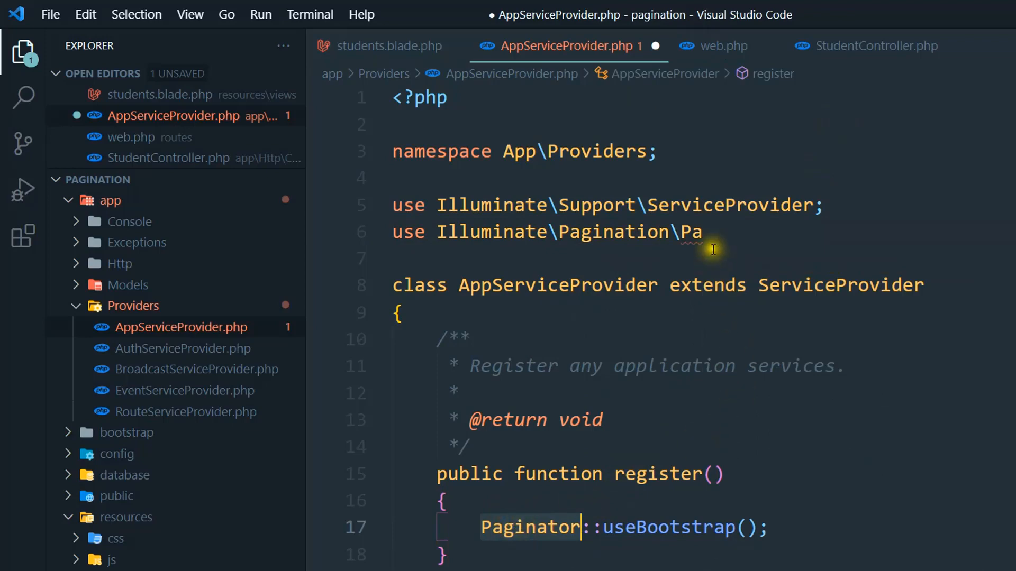
{"action": "double_click", "coordinate": [690, 232]}
{"action": "key", "text": "ctrl+v"}
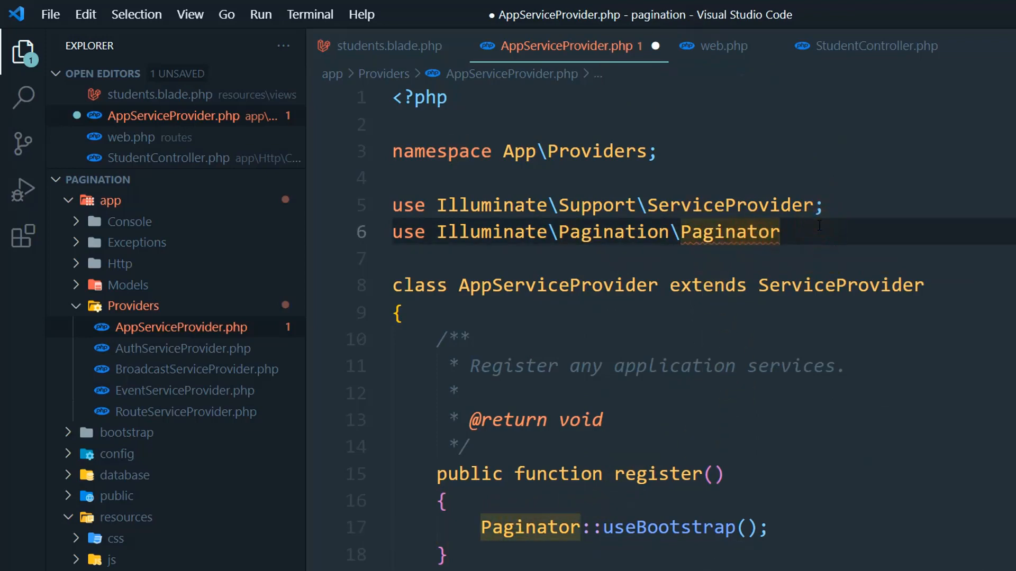
{"action": "type", "text": ";"}
Save AppServiceProvider.php and switch to the browser's students page
{"action": "key", "text": "ctrl+s"}
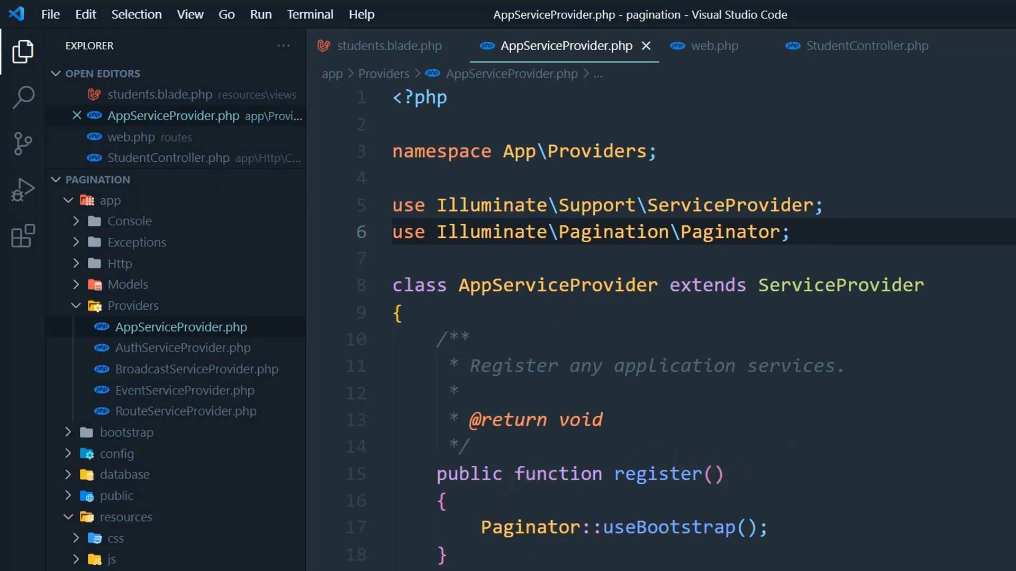
{"action": "key", "text": "alt+Tab"}
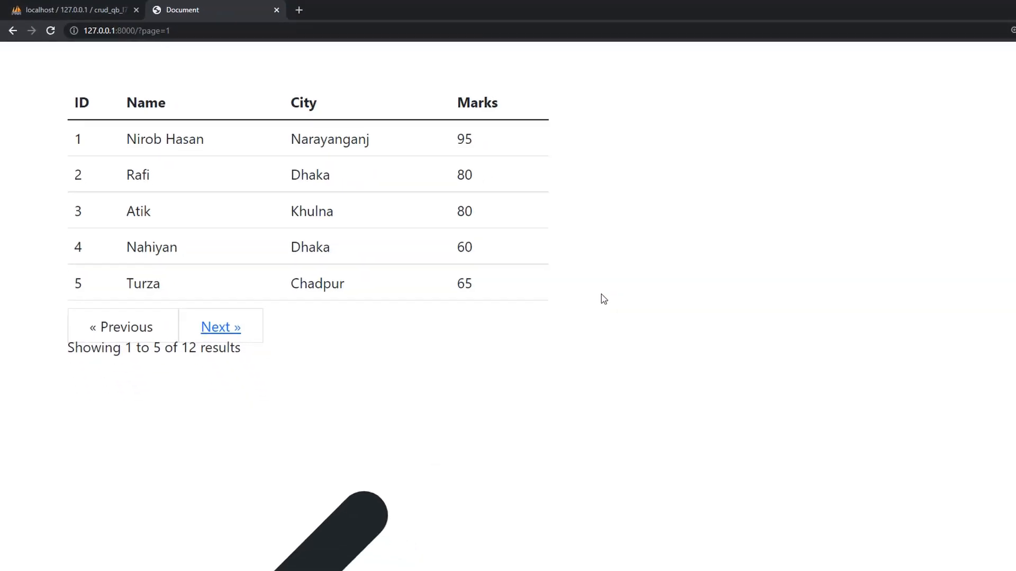
Reload the students page to show Bootstrap numbered pagination 1, 2, 3
{"action": "right_click", "coordinate": [544, 264]}
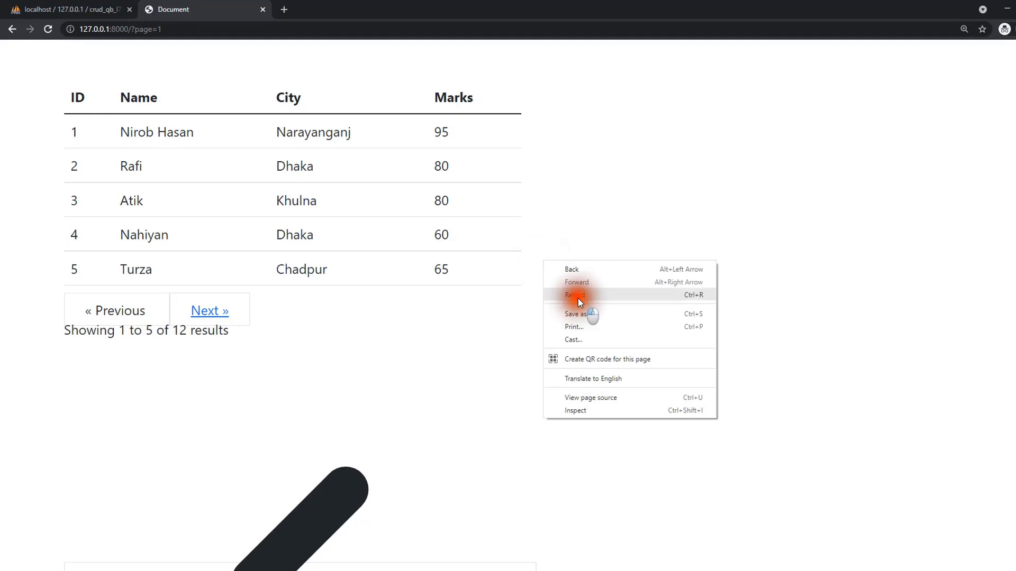
{"action": "left_click", "coordinate": [583, 294]}
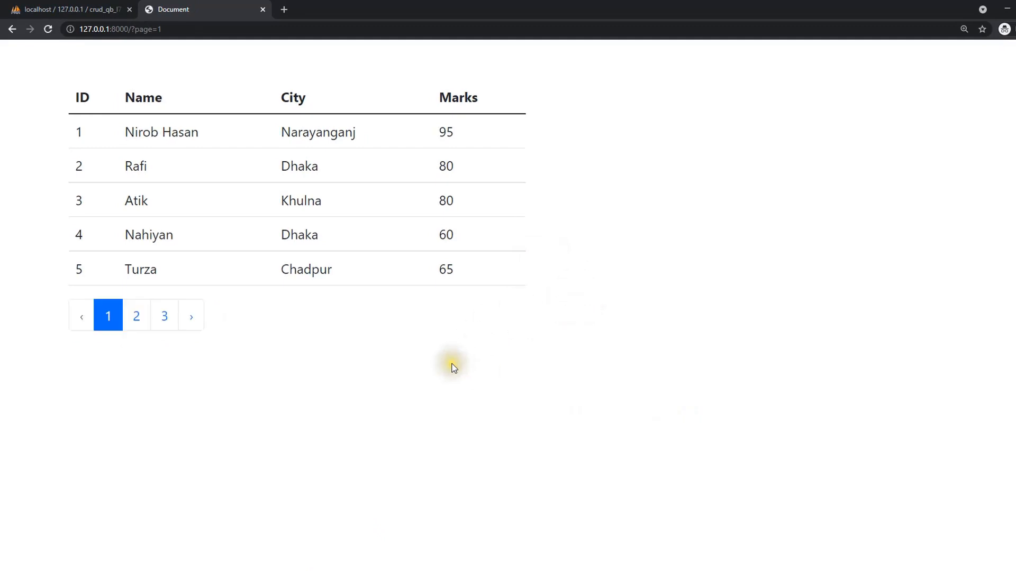